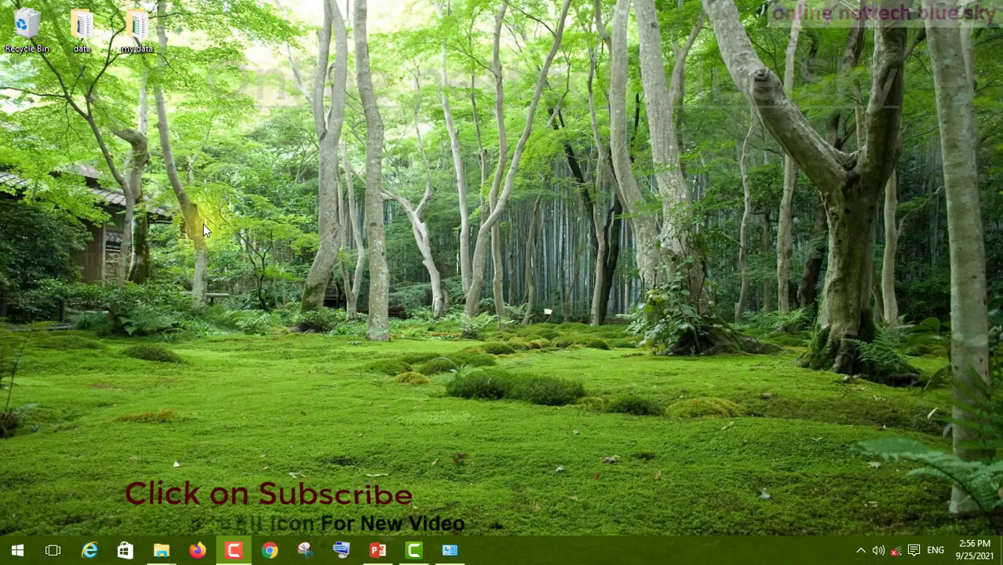
- Open the Control Panel, view the Administrative Tools and return to the full list of items
{"action": "left_click", "coordinate": [450, 551]}
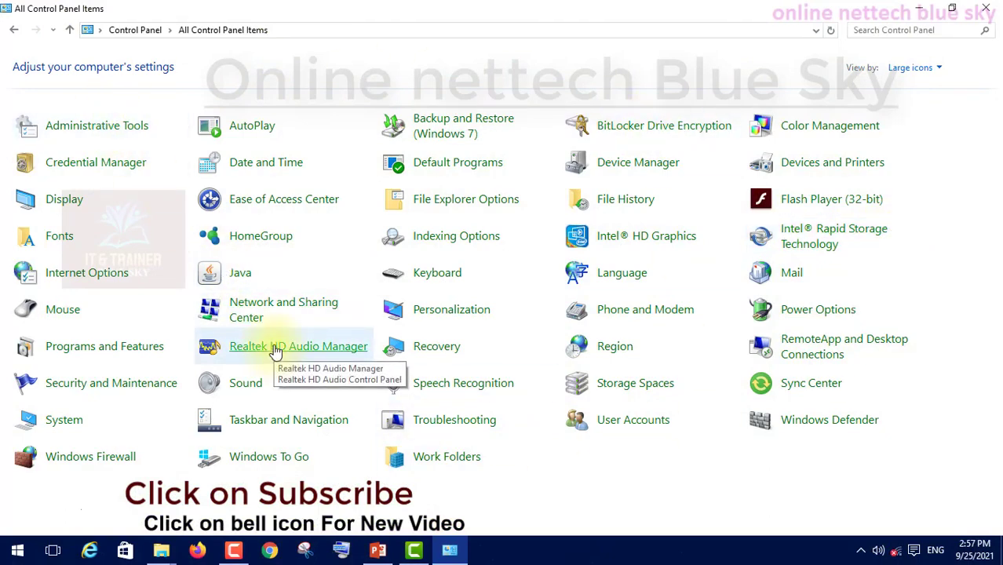
{"action": "left_click", "coordinate": [132, 125]}
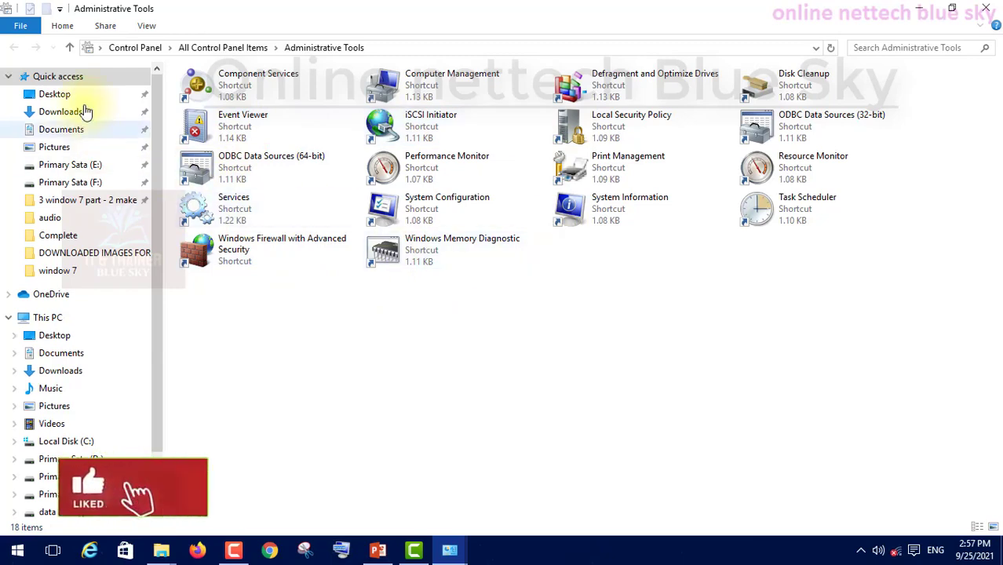
{"action": "left_click", "coordinate": [70, 48]}
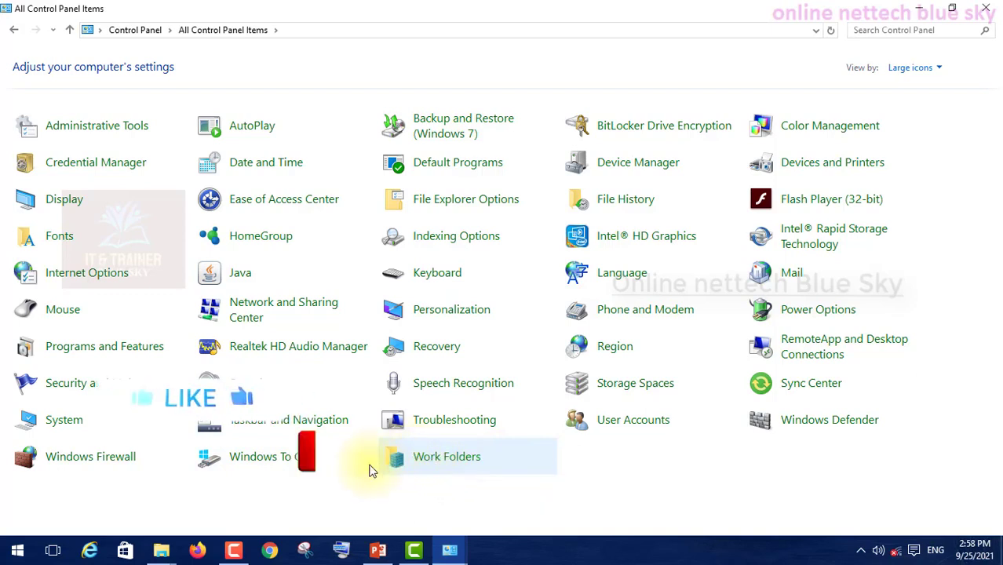
- View and cancel the Windows To Go workspace wizard, and open Work Folders from the Control Panel items
{"action": "left_click", "coordinate": [262, 463]}
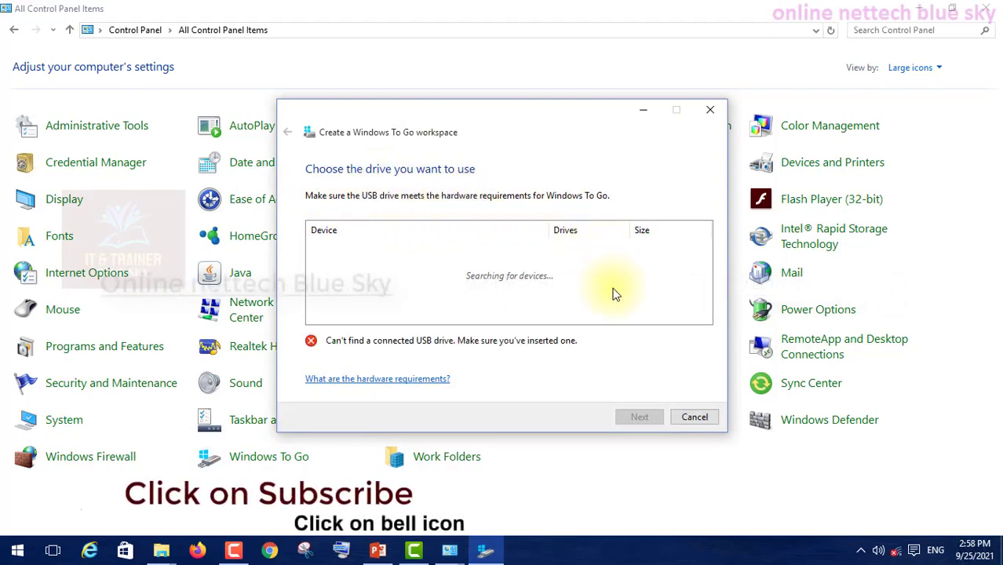
{"action": "left_click", "coordinate": [694, 419]}
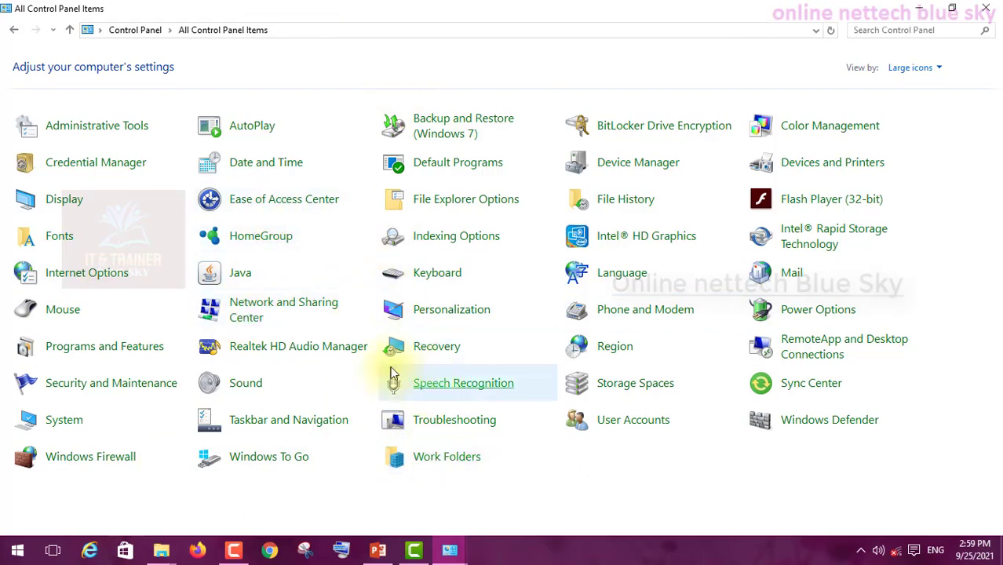
{"action": "left_click", "coordinate": [428, 458]}
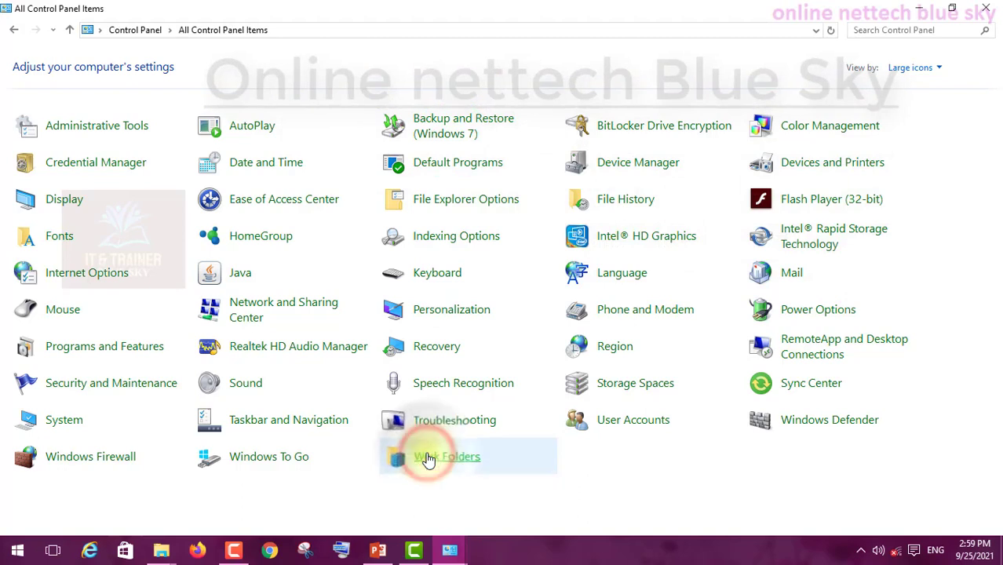
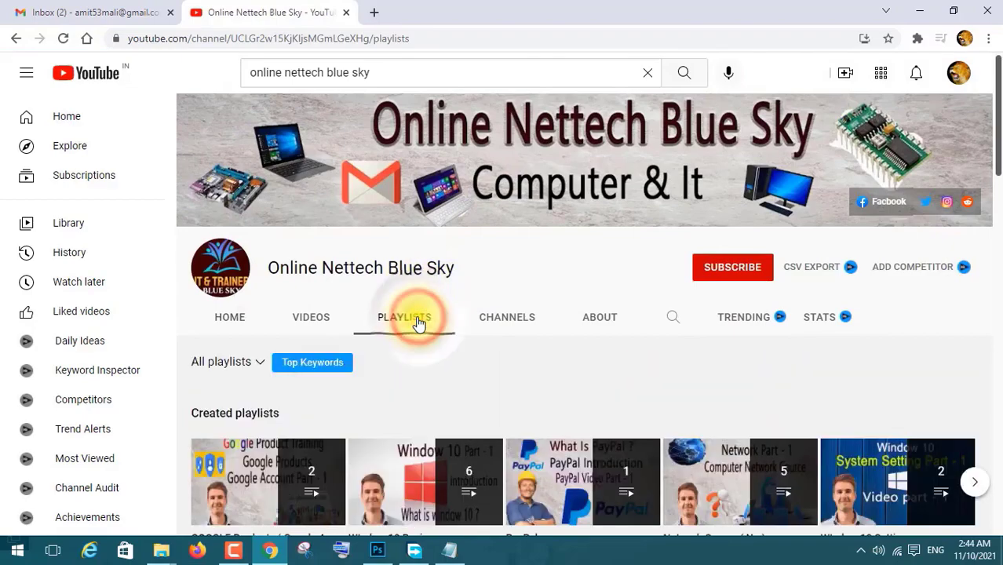
- Examine the playlist sections of the Online Nettech Blue Sky channel on YouTube
{"action": "scroll", "coordinate": [408, 326], "scroll_direction": "down", "scroll_amount": 3}
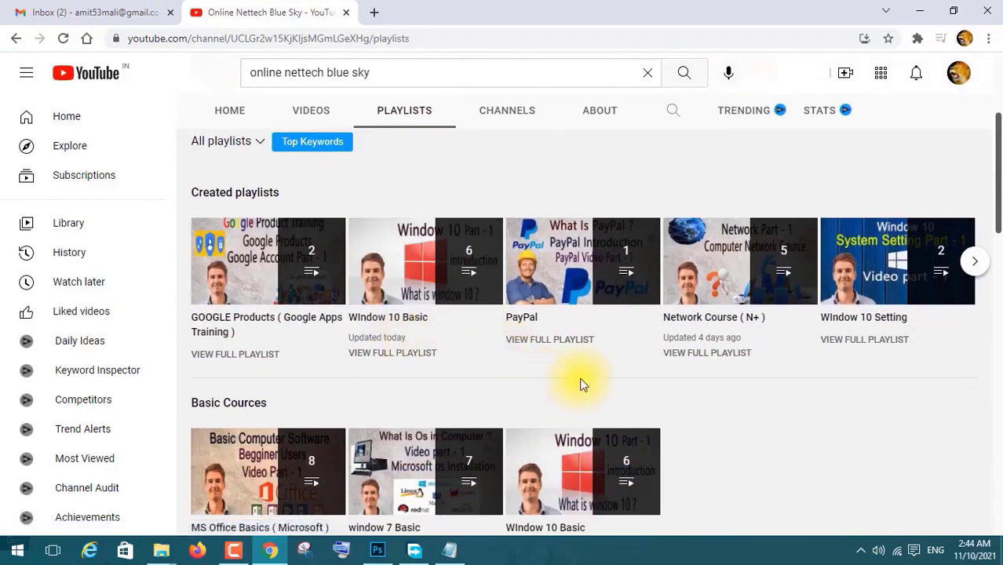
{"action": "scroll", "coordinate": [609, 332], "scroll_direction": "down", "scroll_amount": 6}
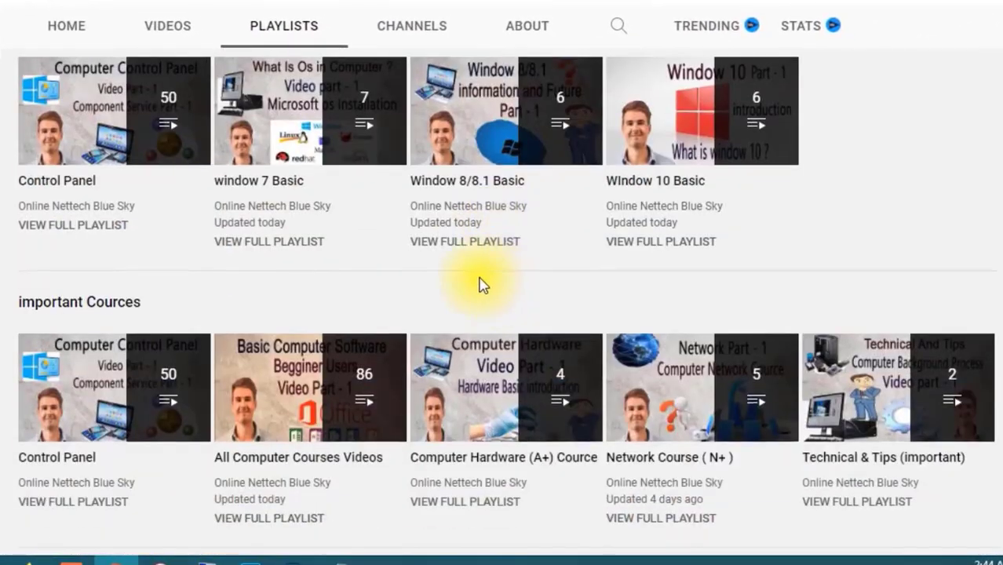
{"action": "scroll", "coordinate": [481, 284], "scroll_direction": "down", "scroll_amount": 5}
{"action": "scroll", "coordinate": [479, 285], "scroll_direction": "down", "scroll_amount": 5}
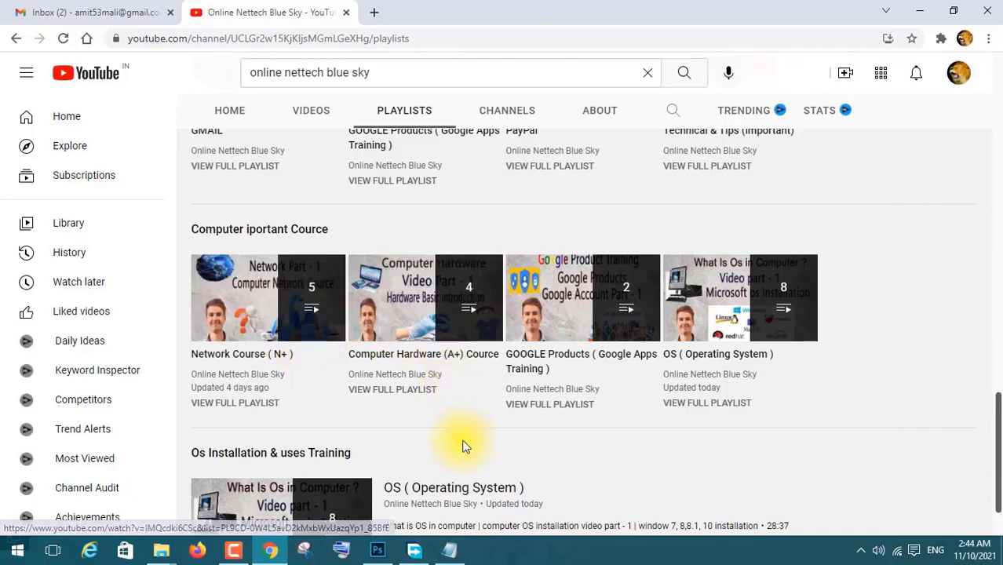
{"action": "scroll", "coordinate": [462, 443], "scroll_direction": "up", "scroll_amount": 5}
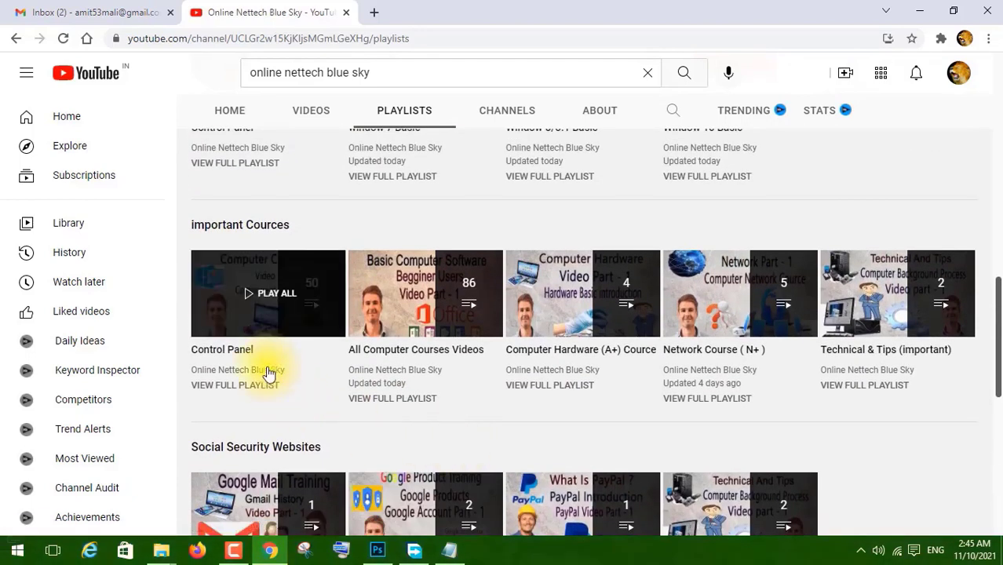
- Open the Control Panel playlist from the important Cources section, pause its first video and look through the playlist's videos
{"action": "left_click", "coordinate": [264, 300]}
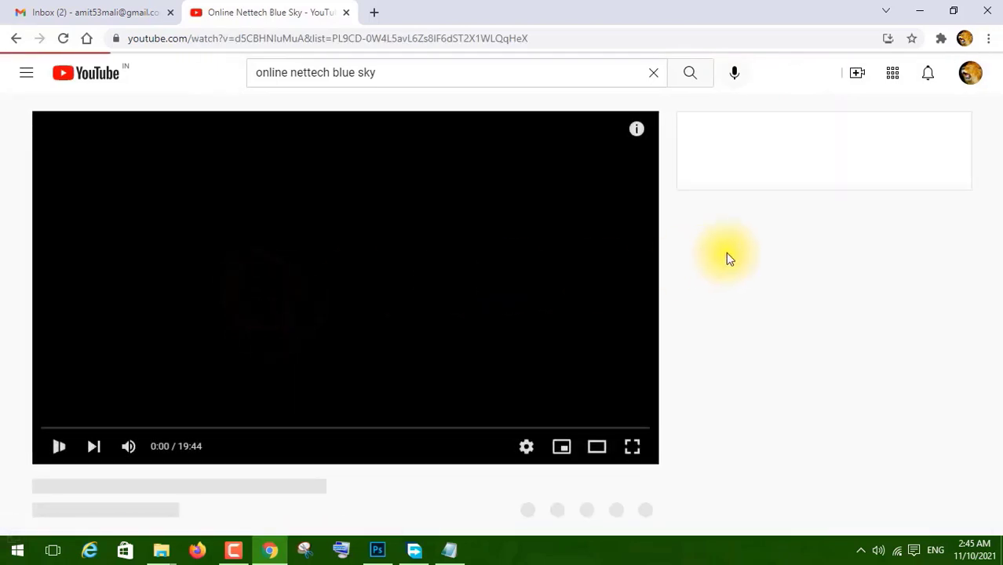
{"action": "left_click", "coordinate": [89, 445]}
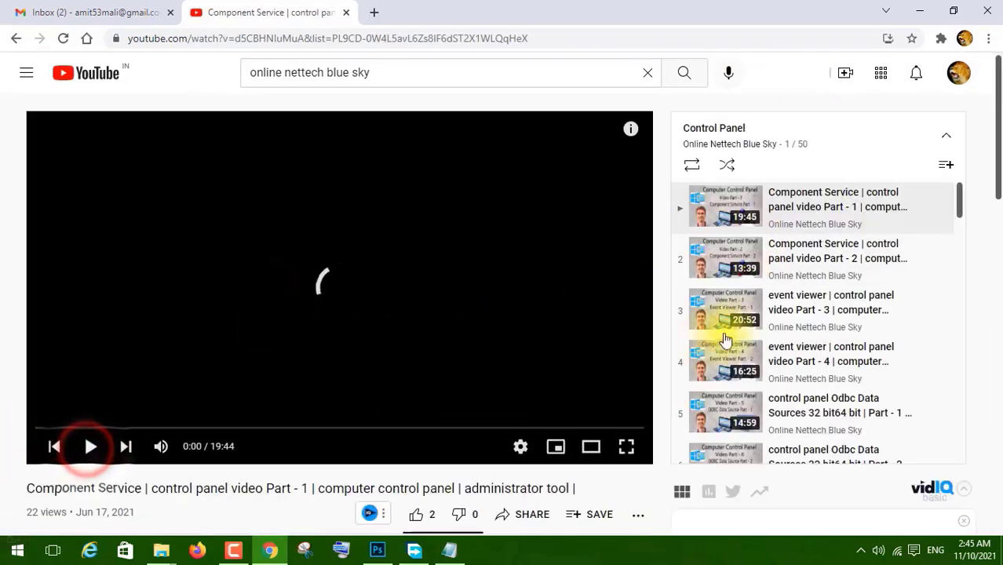
{"action": "scroll", "coordinate": [777, 287], "scroll_direction": "down", "scroll_amount": 9}
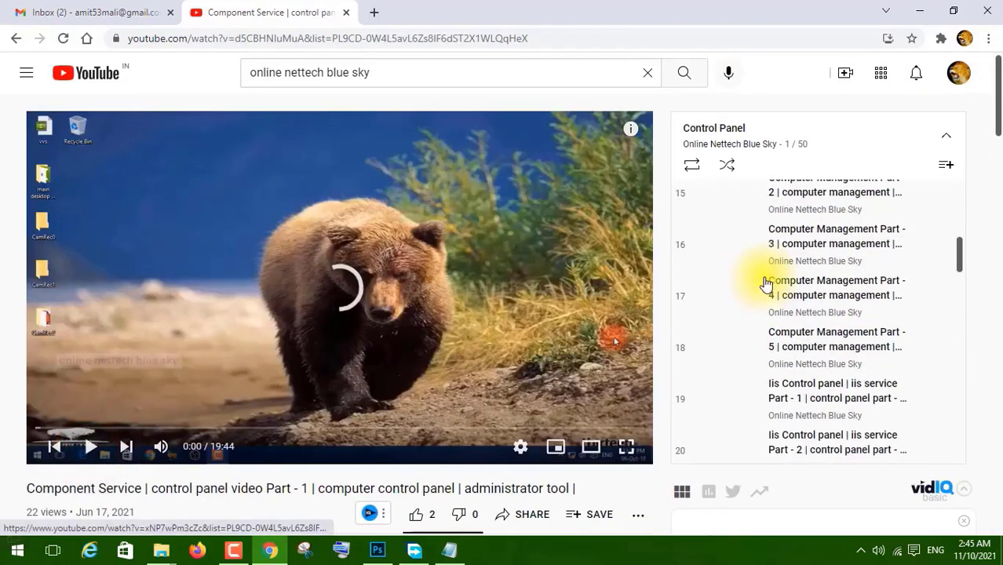
{"action": "scroll", "coordinate": [755, 292], "scroll_direction": "down", "scroll_amount": 6}
{"action": "scroll", "coordinate": [754, 302], "scroll_direction": "up", "scroll_amount": 2}
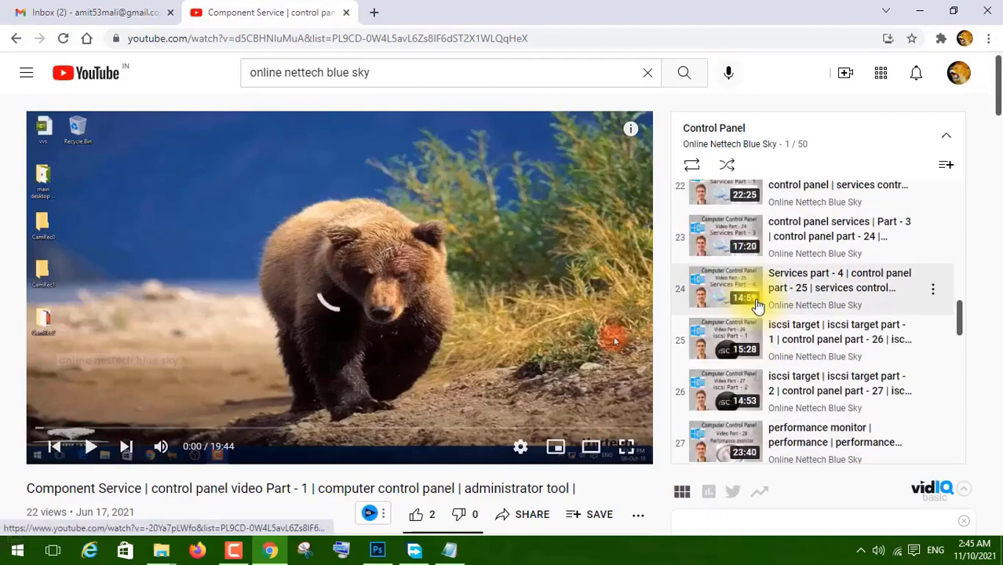
{"action": "scroll", "coordinate": [755, 305], "scroll_direction": "down", "scroll_amount": 6}
{"action": "scroll", "coordinate": [757, 322], "scroll_direction": "down", "scroll_amount": 9}
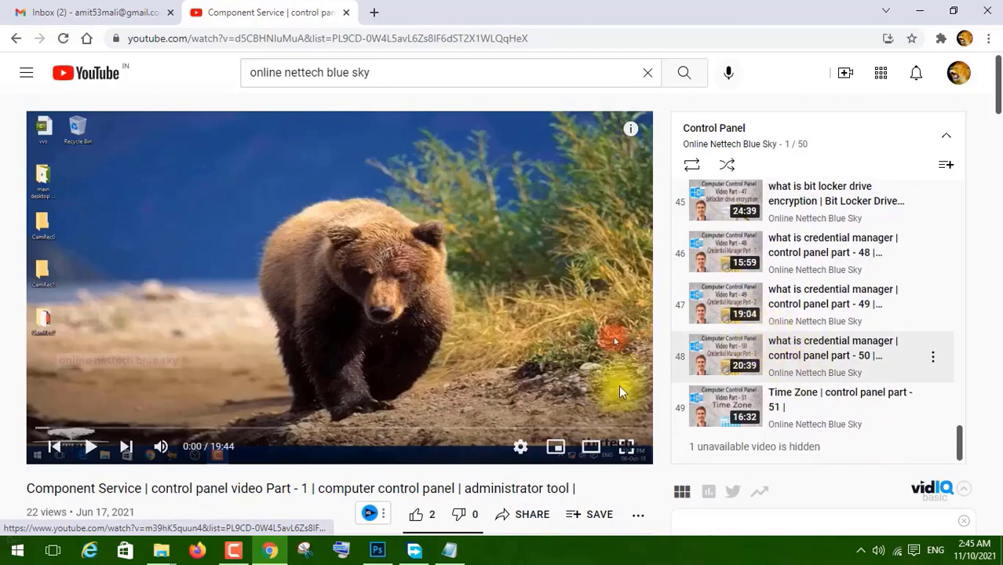
- Return to the channel's playlists and close the Component Service video in the miniplayer
{"action": "left_click", "coordinate": [16, 38]}
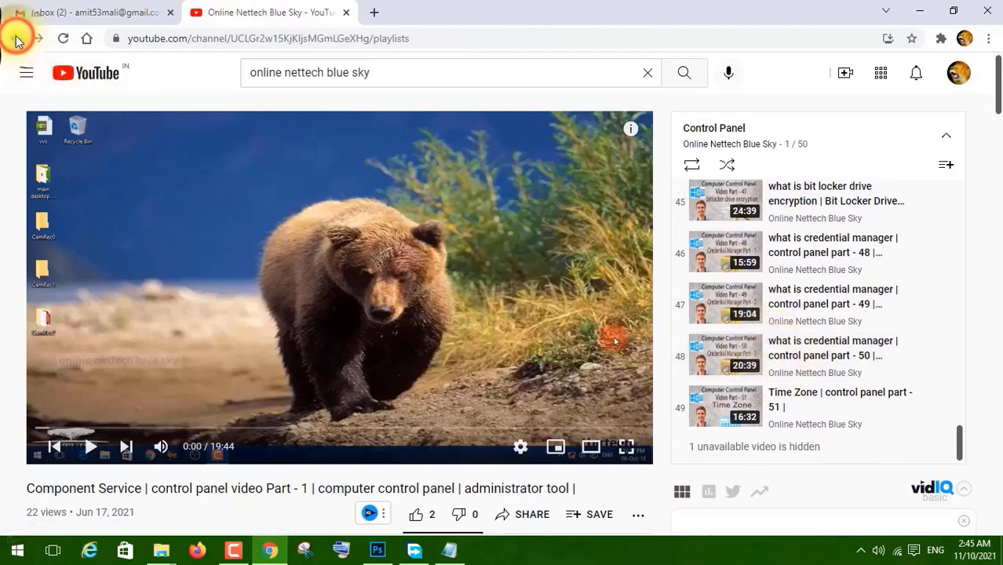
{"action": "mouse_move", "coordinate": [746, 352]}
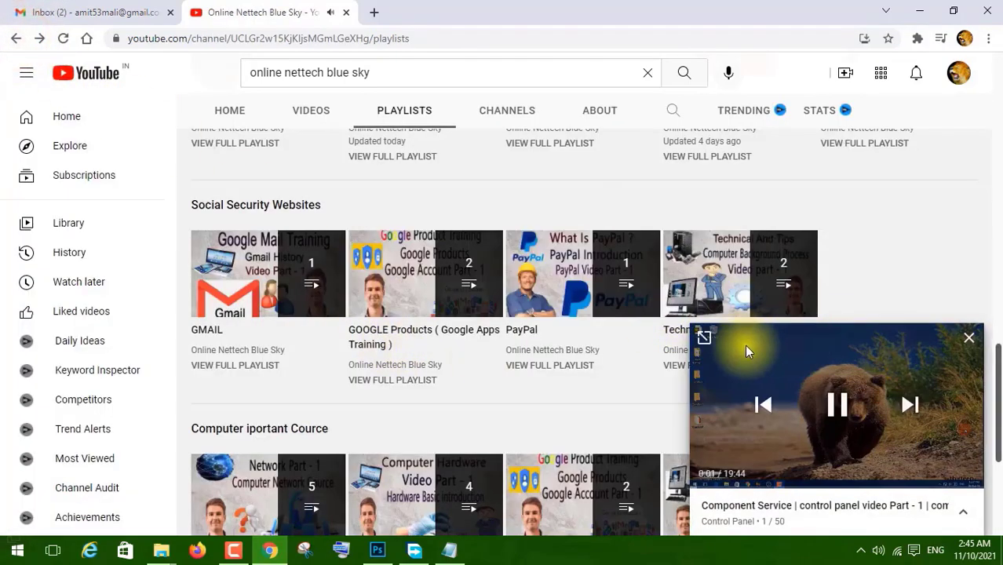
{"action": "left_click", "coordinate": [970, 339]}
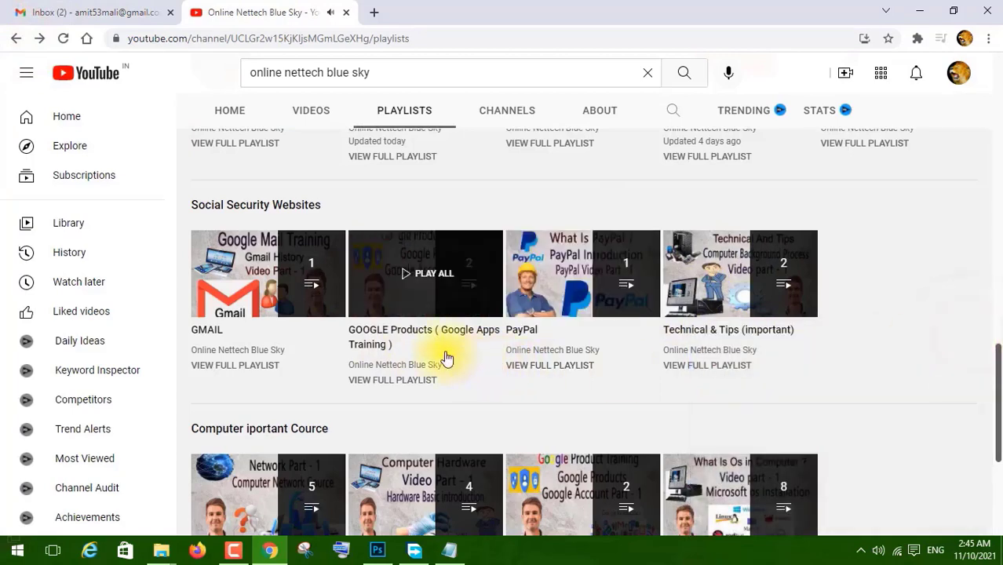
- Open the window 7 Basic playlist from the Window OS Training section, pause its first video and review the playlist's videos
{"action": "scroll", "coordinate": [716, 402], "scroll_direction": "down", "scroll_amount": 5}
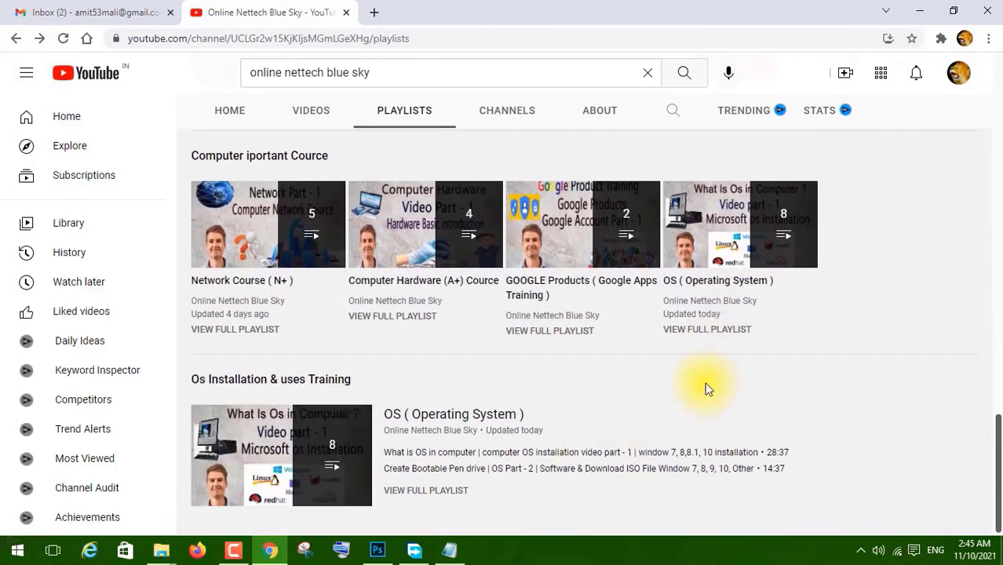
{"action": "scroll", "coordinate": [678, 381], "scroll_direction": "up", "scroll_amount": 4}
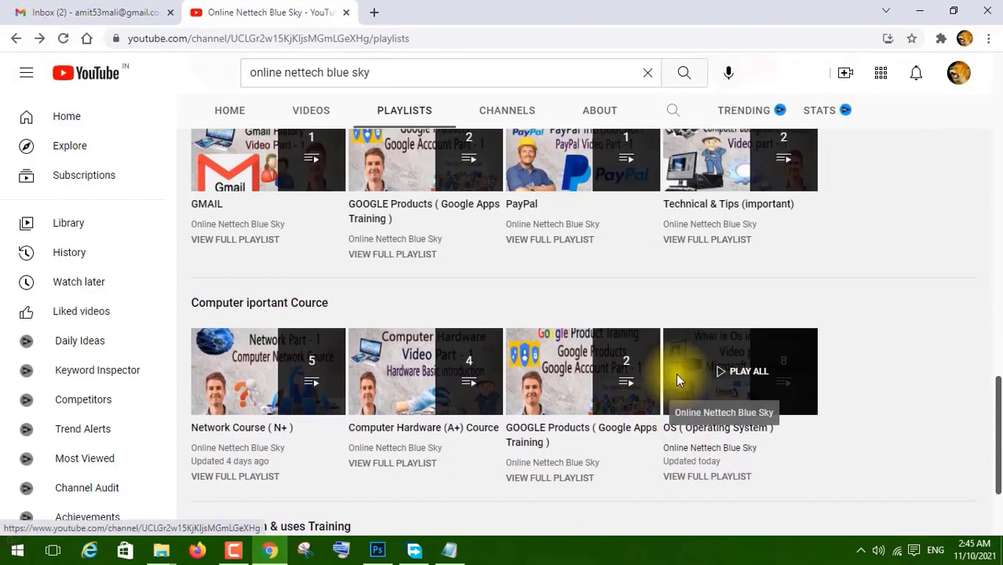
{"action": "scroll", "coordinate": [678, 381], "scroll_direction": "up", "scroll_amount": 3}
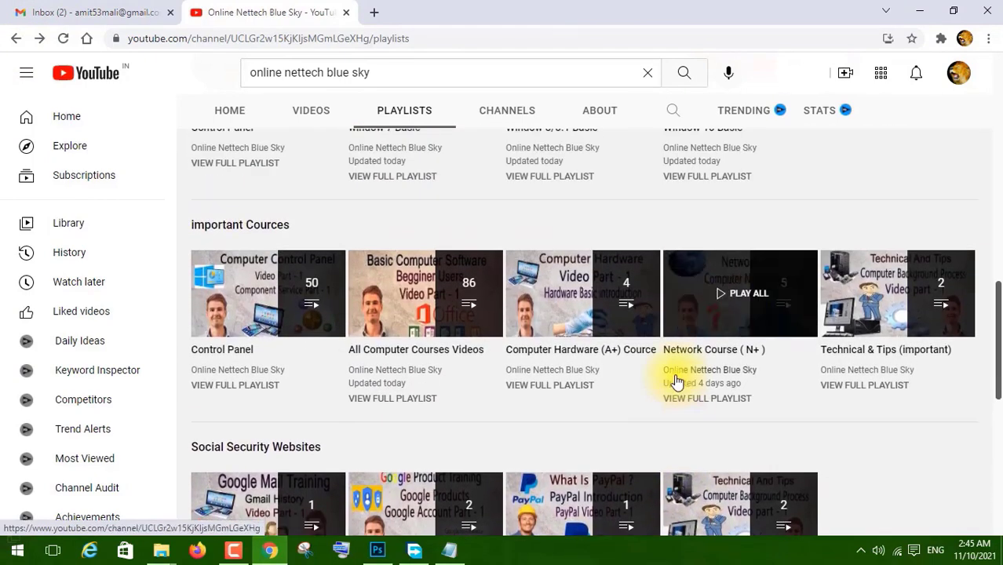
{"action": "scroll", "coordinate": [720, 401], "scroll_direction": "up", "scroll_amount": 3}
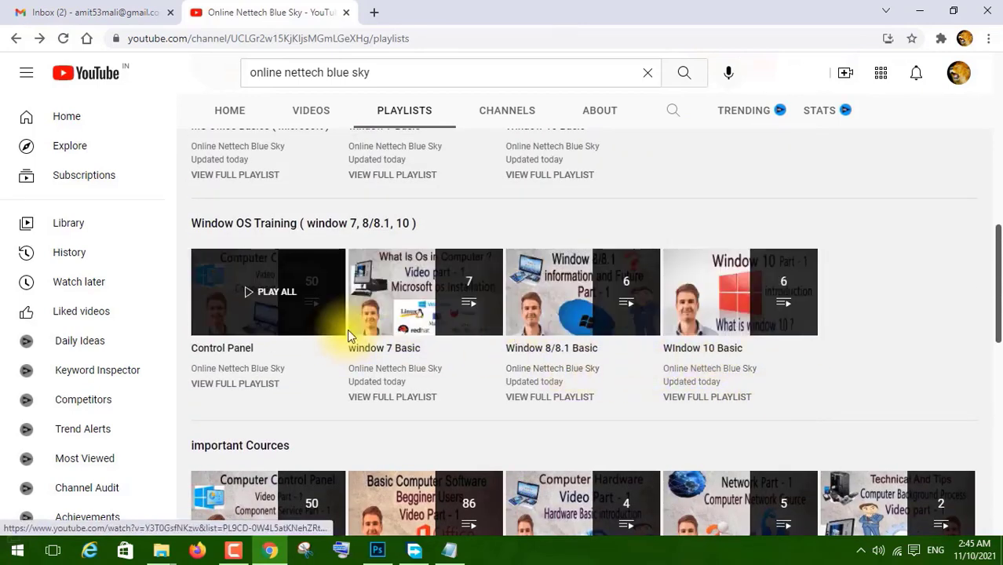
{"action": "left_click", "coordinate": [405, 302]}
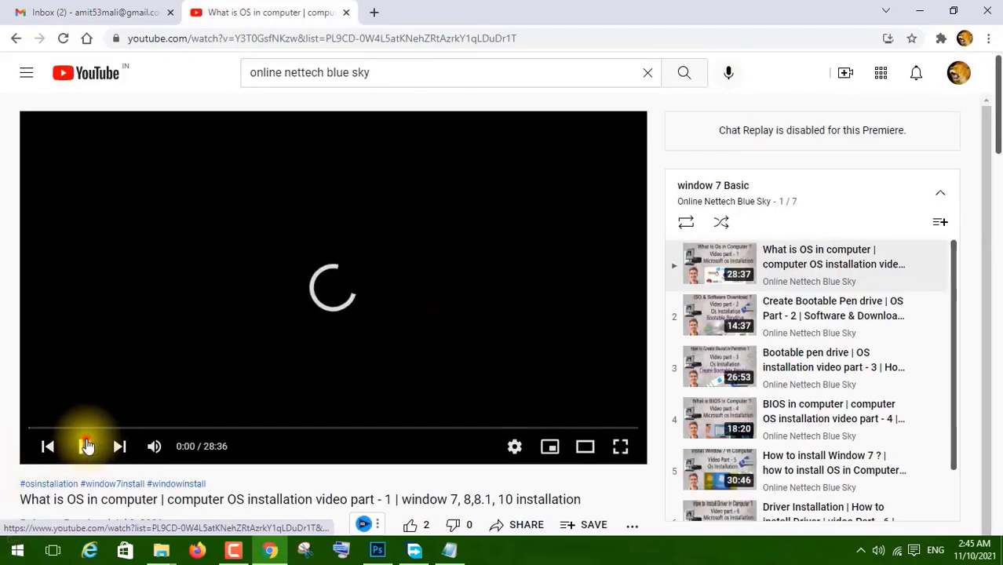
{"action": "left_click", "coordinate": [84, 446]}
{"action": "scroll", "coordinate": [844, 314], "scroll_direction": "down", "scroll_amount": 1}
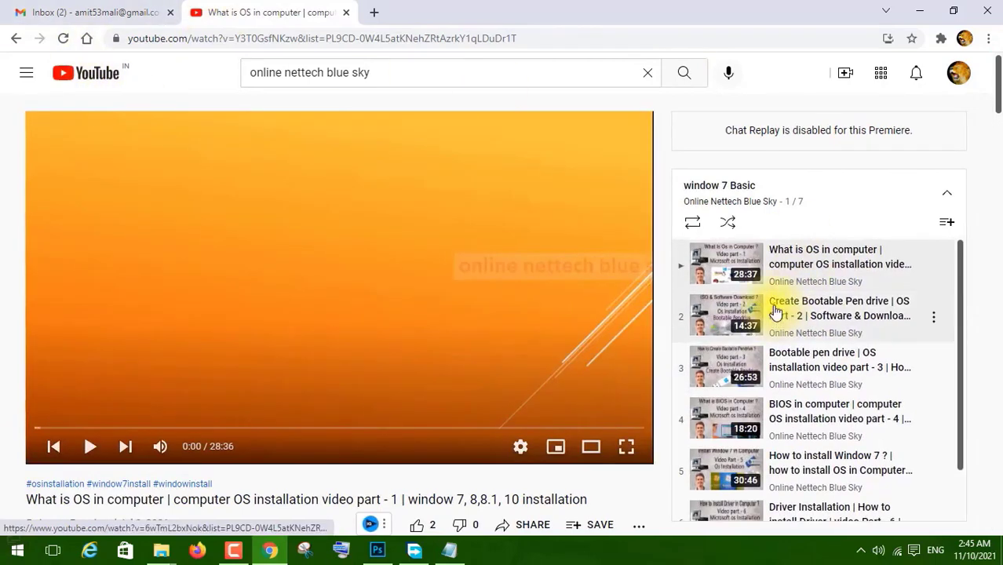
{"action": "scroll", "coordinate": [777, 306], "scroll_direction": "down", "scroll_amount": 1}
{"action": "scroll", "coordinate": [748, 396], "scroll_direction": "up", "scroll_amount": 1}
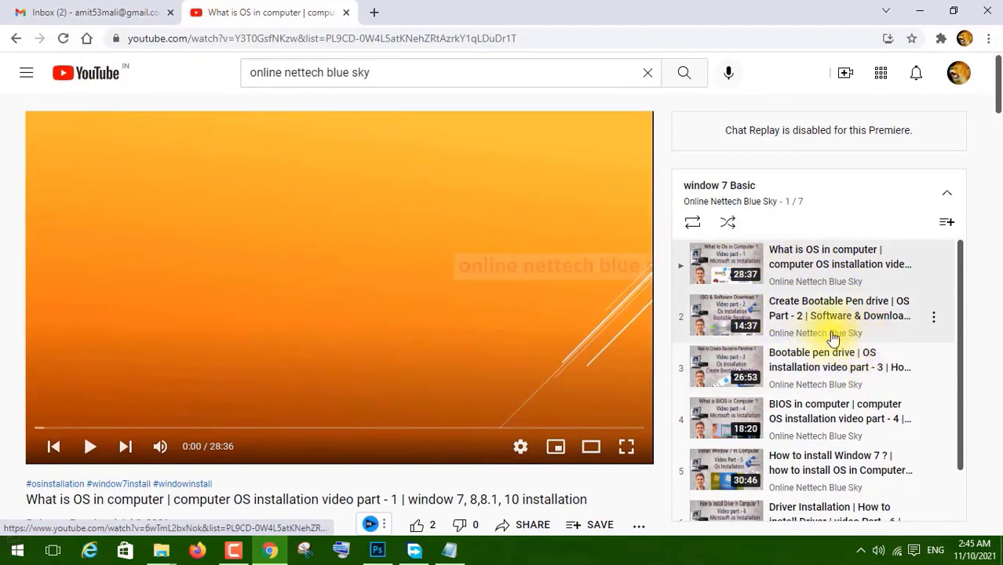
{"action": "scroll", "coordinate": [854, 388], "scroll_direction": "down", "scroll_amount": 2}
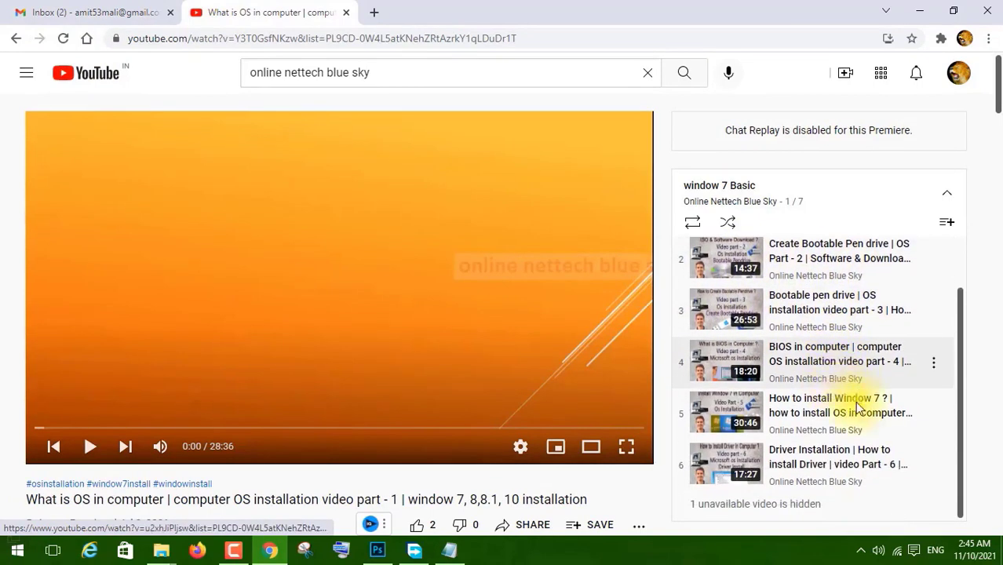
- Return to the channel's playlists, close the OS video's miniplayer and look over the course sections
{"action": "left_click", "coordinate": [14, 40]}
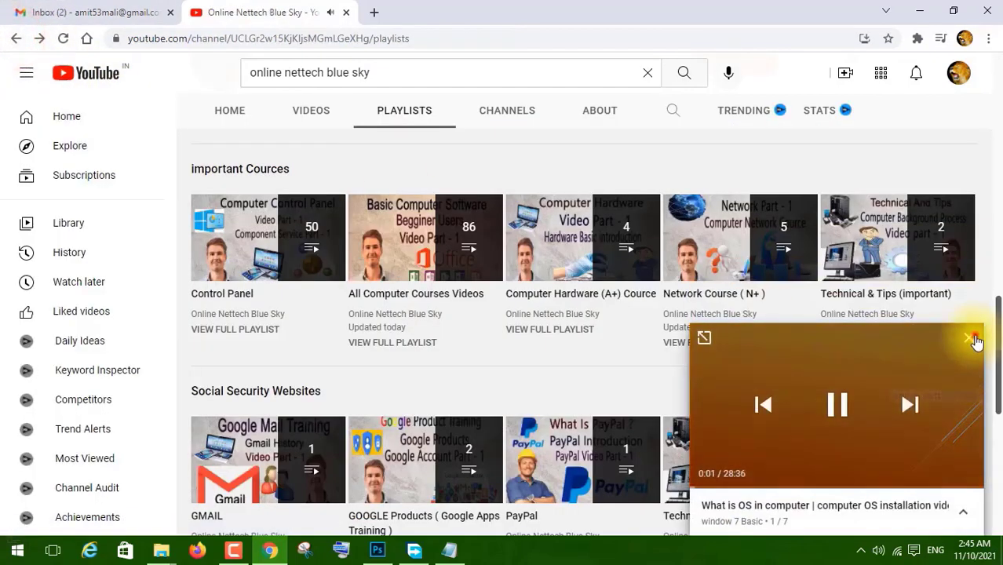
{"action": "left_click", "coordinate": [969, 338]}
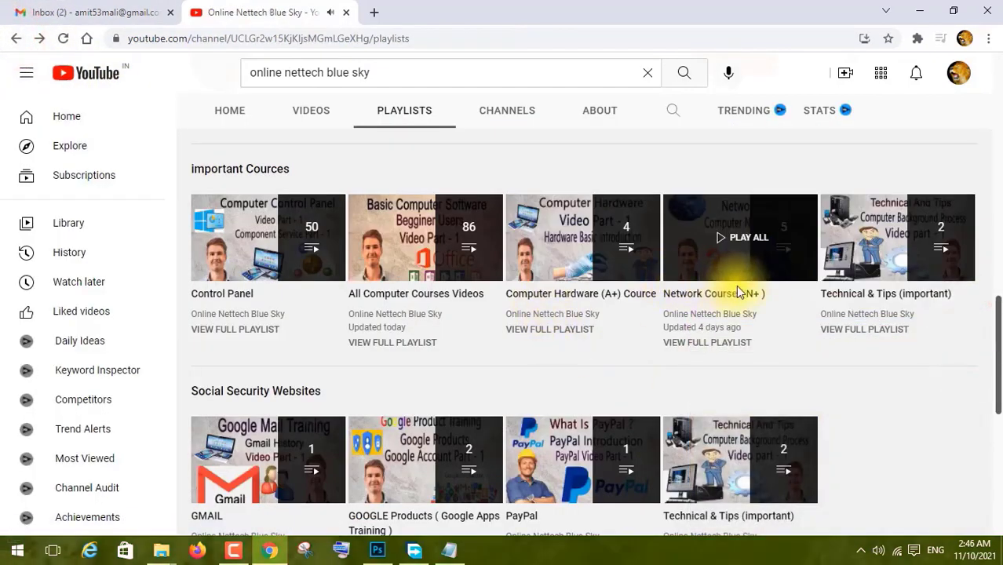
{"action": "scroll", "coordinate": [679, 375], "scroll_direction": "down", "scroll_amount": 2}
{"action": "scroll", "coordinate": [553, 392], "scroll_direction": "down", "scroll_amount": 4}
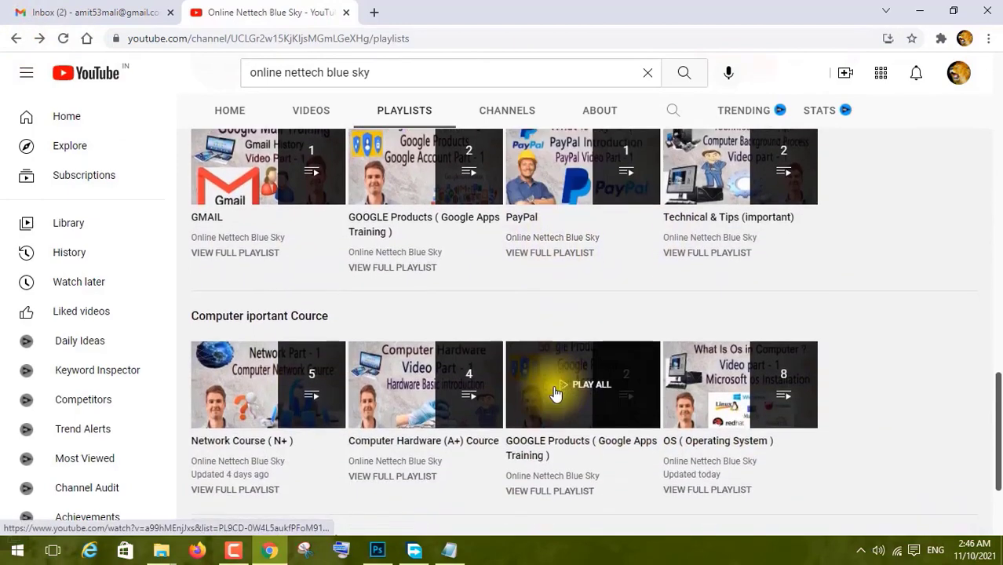
{"action": "scroll", "coordinate": [554, 393], "scroll_direction": "up", "scroll_amount": 7}
{"action": "scroll", "coordinate": [553, 392], "scroll_direction": "up", "scroll_amount": 3}
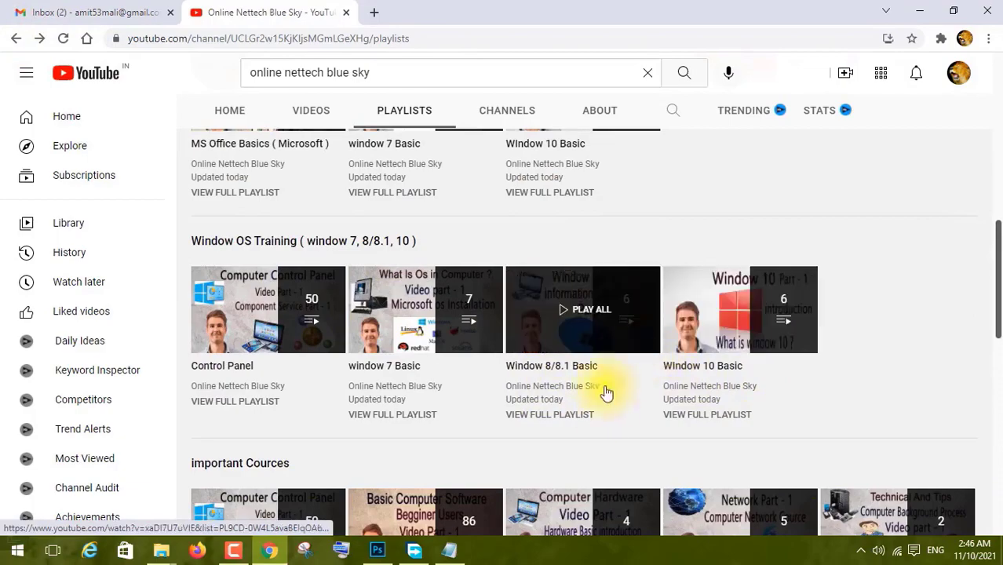
{"action": "scroll", "coordinate": [601, 408], "scroll_direction": "up", "scroll_amount": 4}
{"action": "scroll", "coordinate": [761, 403], "scroll_direction": "up", "scroll_amount": 4}
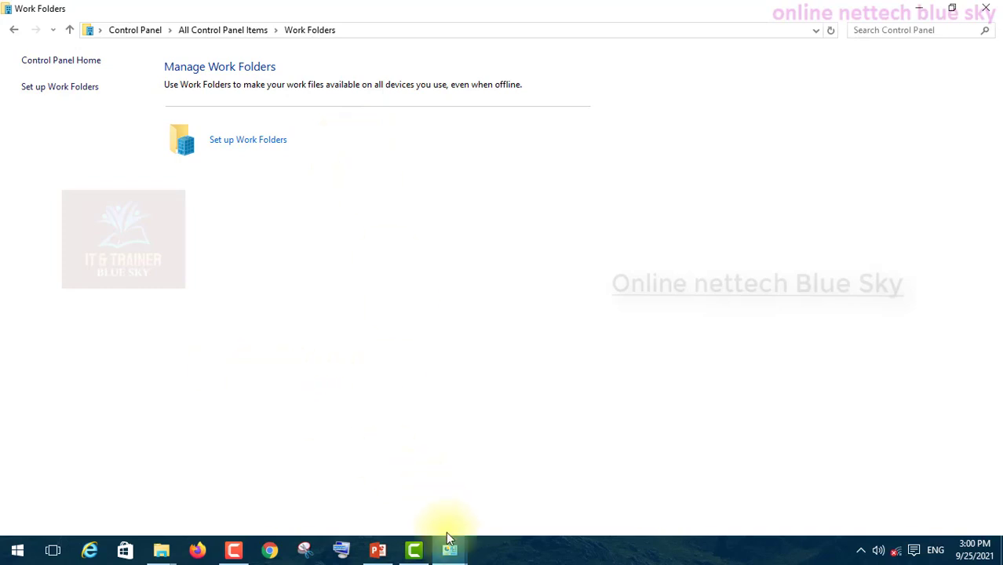
- View the computer's System information from the All Control Panel Items window and return to the Work Folders window
{"action": "mouse_move", "coordinate": [449, 548]}
{"action": "left_click", "coordinate": [408, 531]}
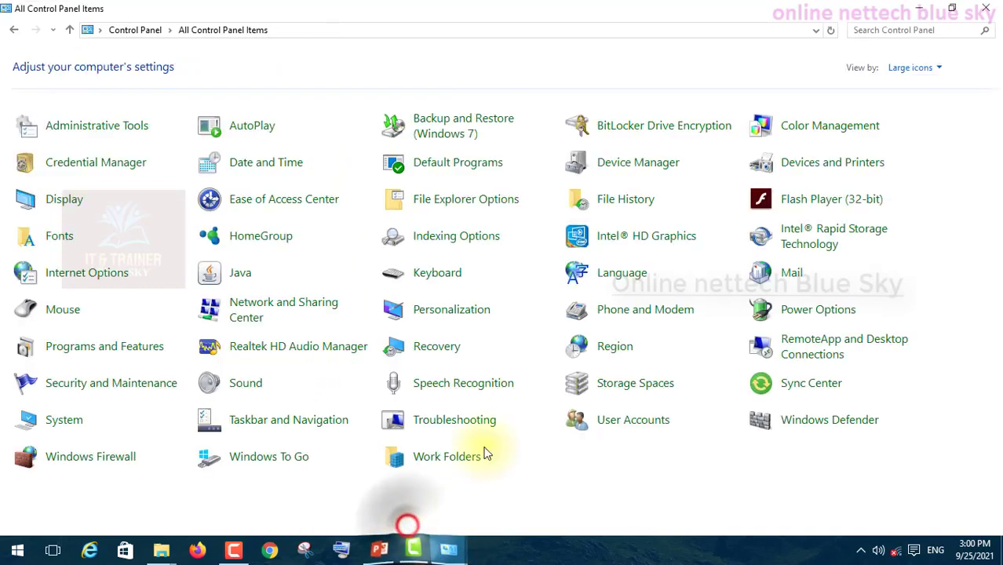
{"action": "left_click", "coordinate": [70, 429]}
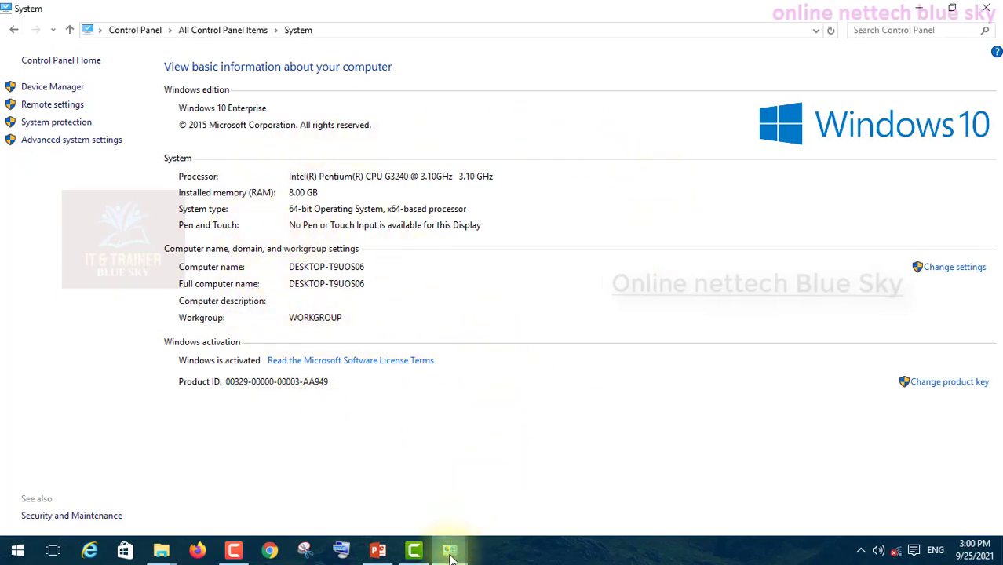
{"action": "mouse_move", "coordinate": [450, 555]}
{"action": "left_click", "coordinate": [505, 483]}
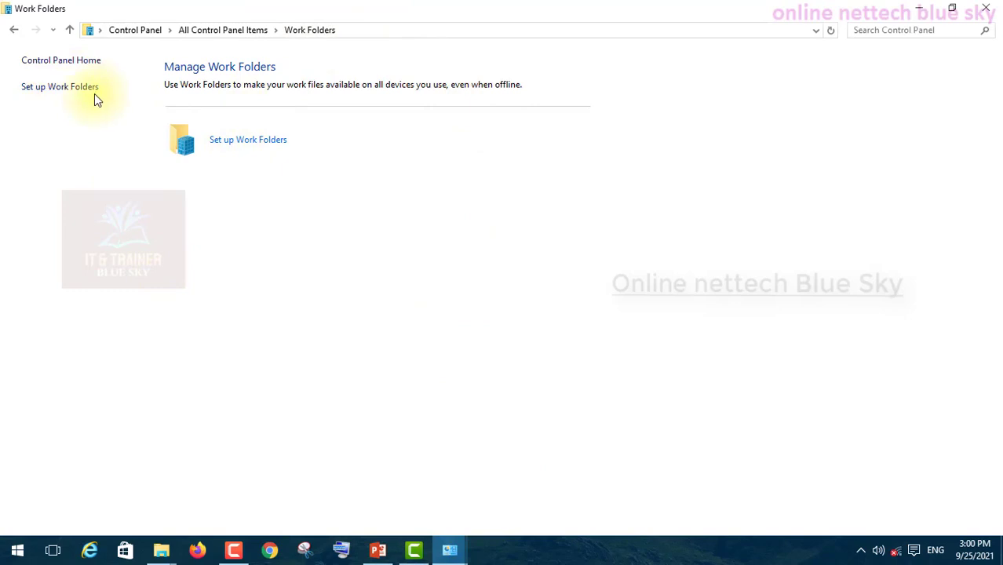
- Start the Work Folders setup to view its work email address page, and return to the Work Folders page
{"action": "left_click", "coordinate": [220, 141]}
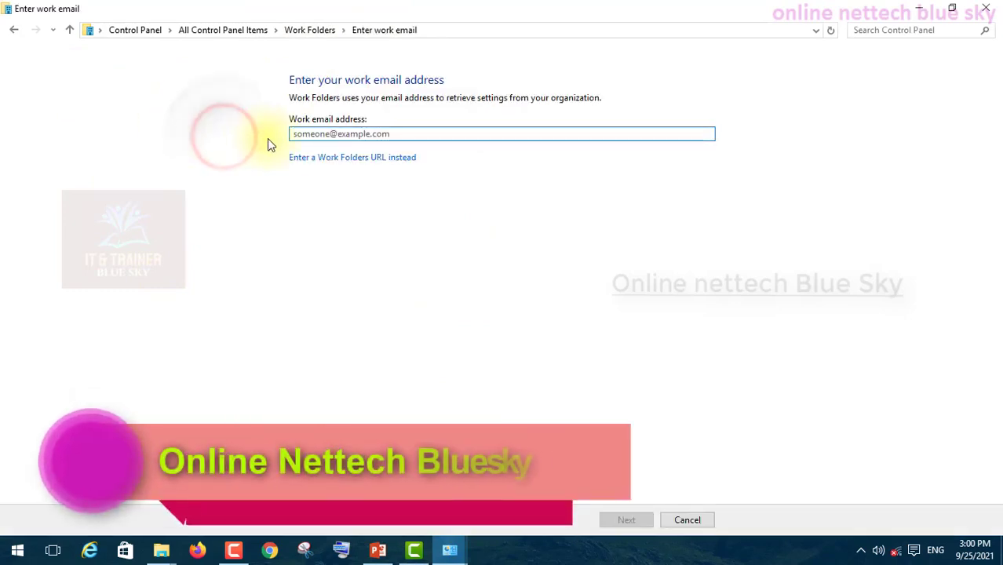
{"action": "left_click", "coordinate": [311, 135]}
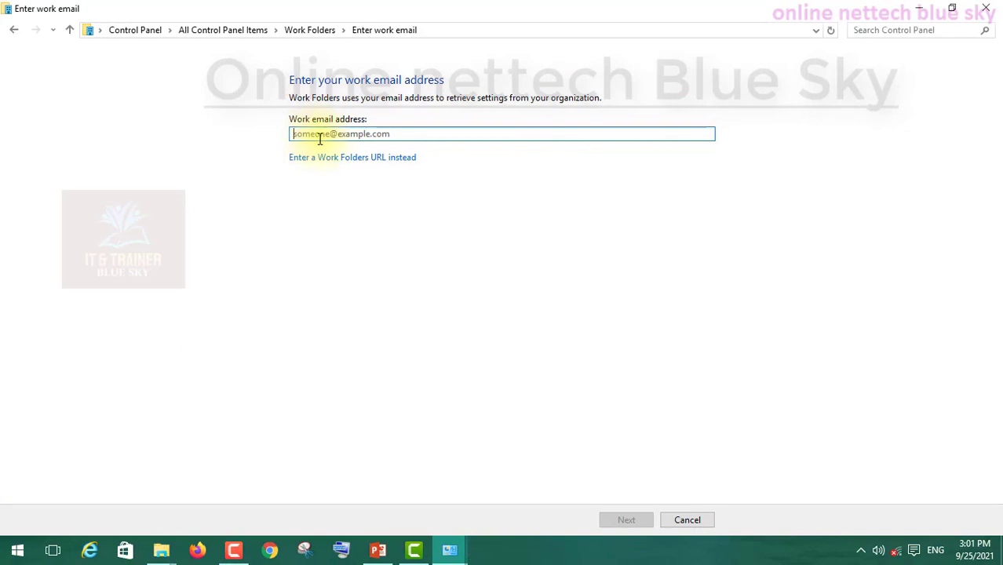
{"action": "left_click", "coordinate": [71, 29]}
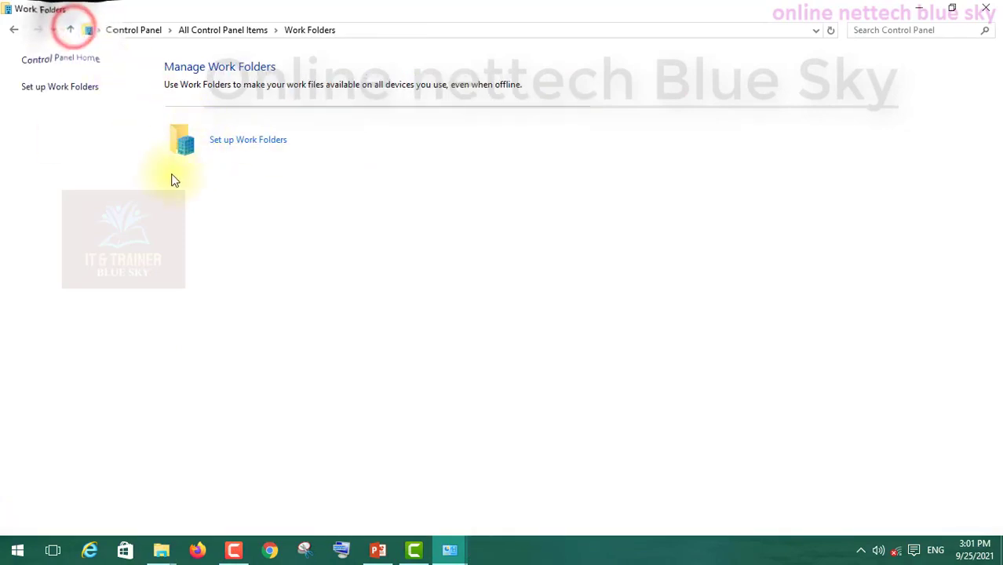
{"action": "left_click", "coordinate": [16, 550]}
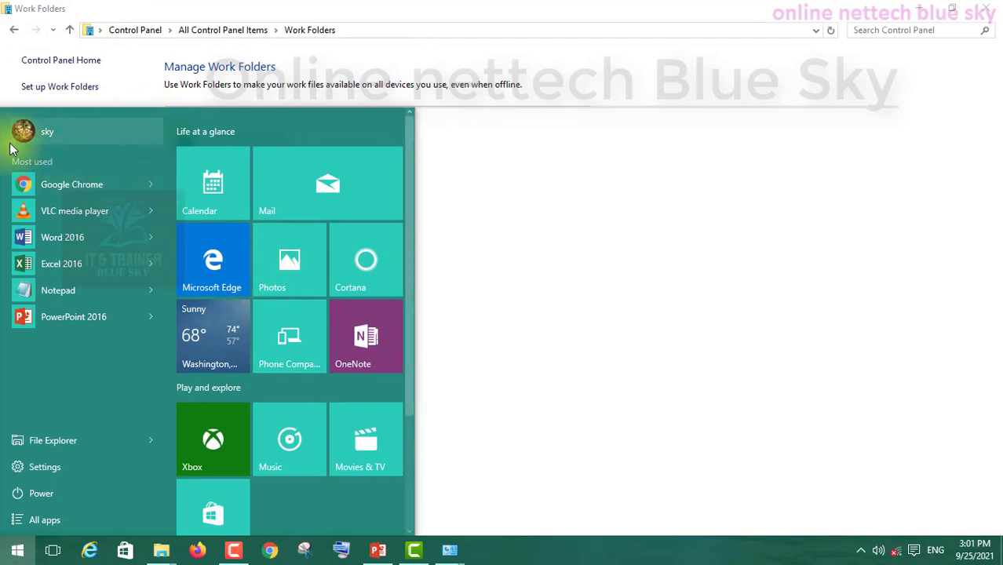
{"action": "left_click", "coordinate": [70, 525]}
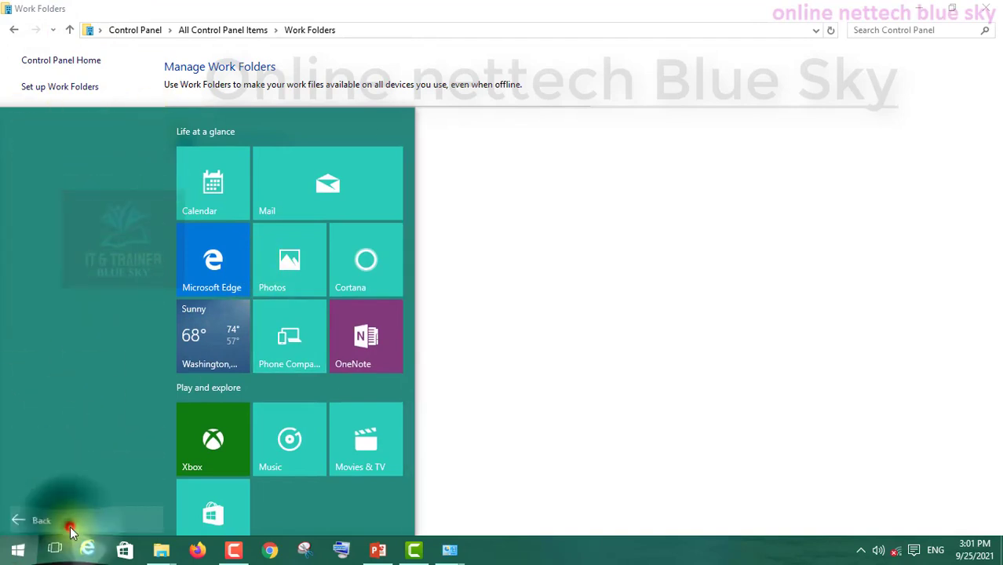
{"action": "left_click", "coordinate": [480, 346]}
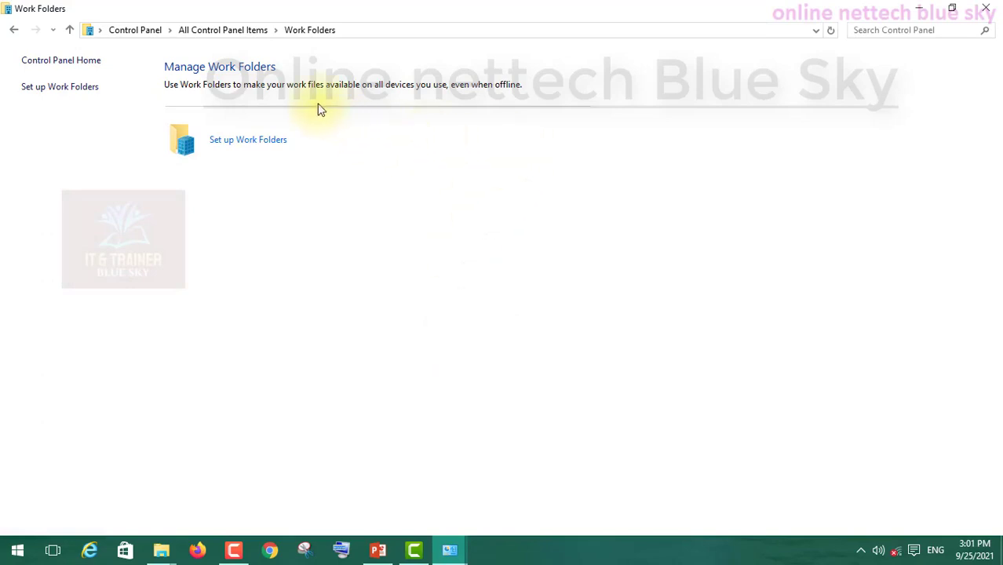
- View the Work Folders URL entry page in the Work Folders setup and return to All Control Panel Items
{"action": "left_click", "coordinate": [72, 89]}
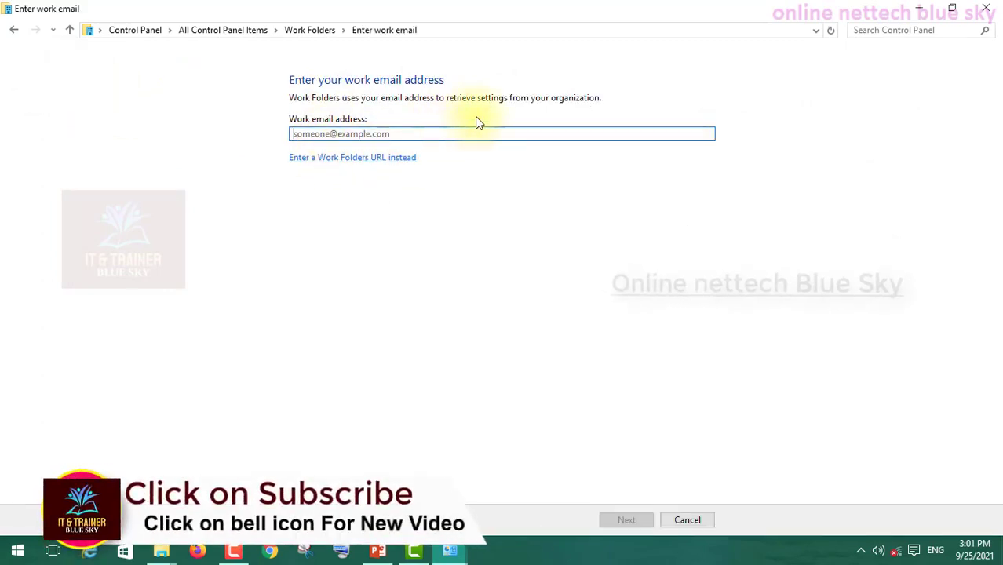
{"action": "left_click", "coordinate": [380, 160]}
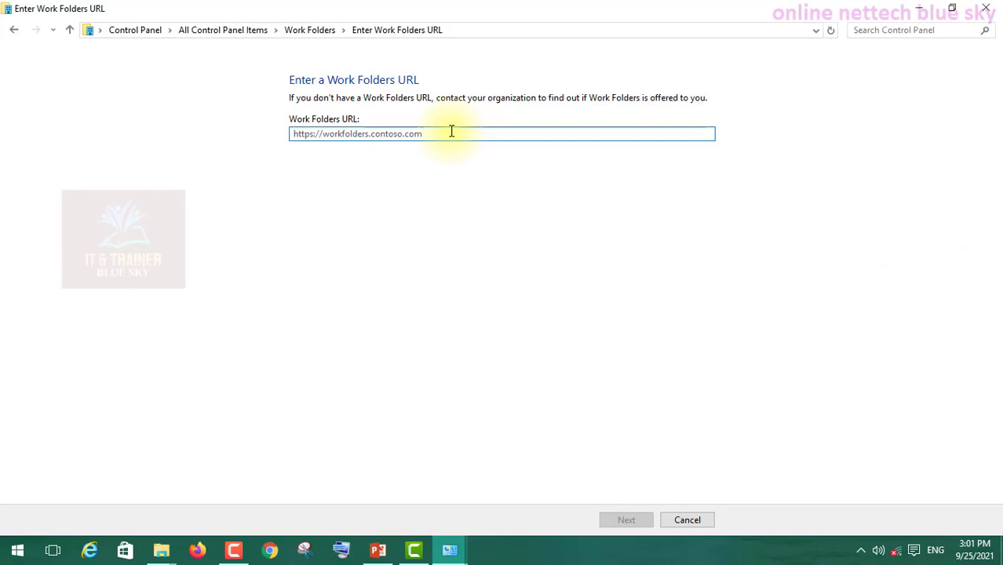
{"action": "left_click", "coordinate": [68, 33]}
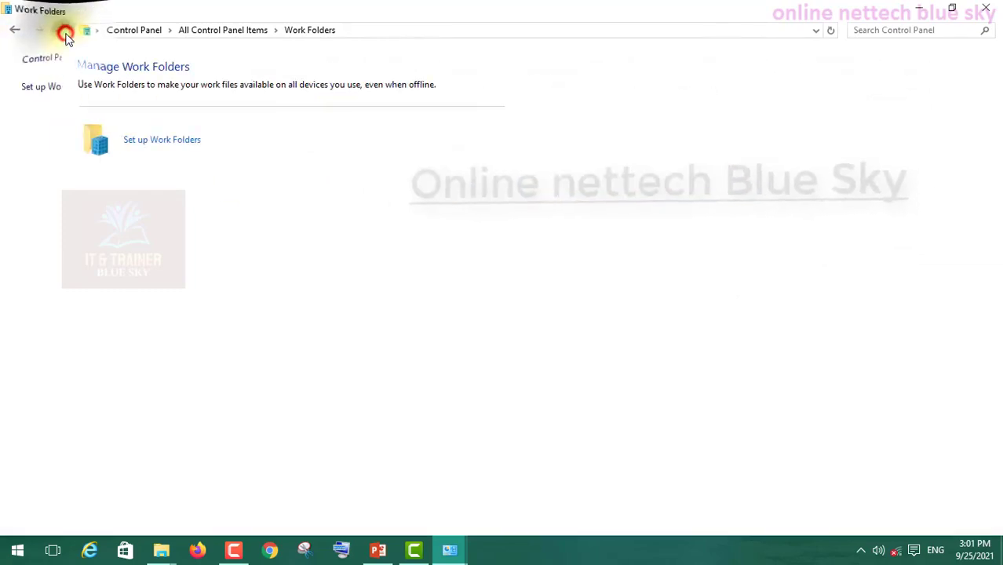
{"action": "left_click", "coordinate": [68, 33]}
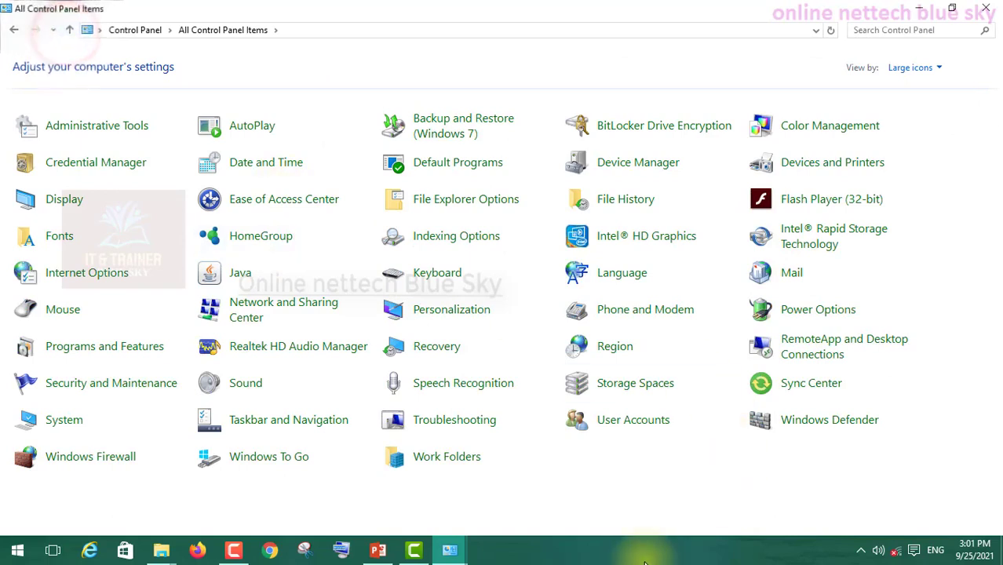
- Revisit the Work Folders page and open the computer's System information from All Control Panel Items
{"action": "left_click", "coordinate": [460, 459]}
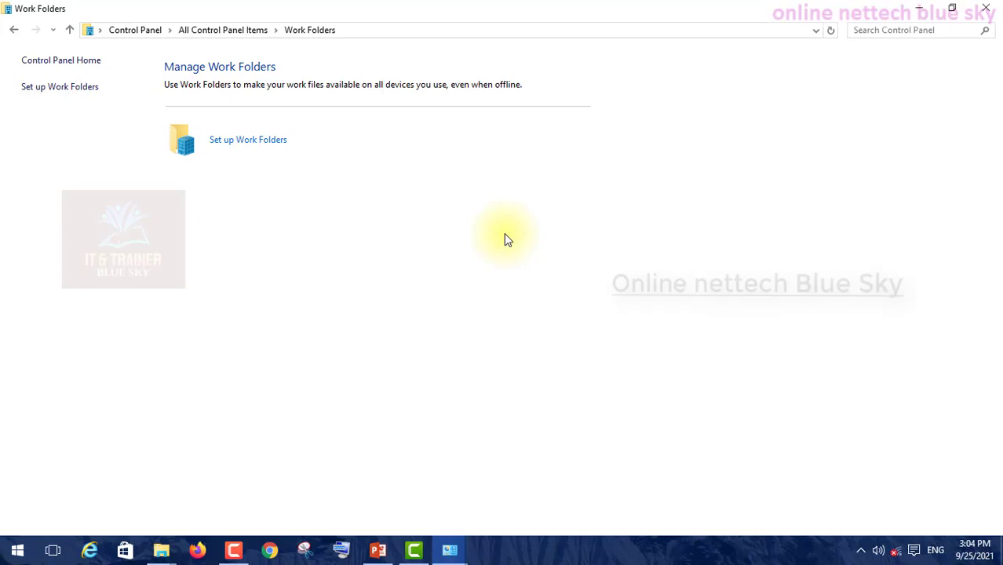
{"action": "left_click", "coordinate": [96, 62]}
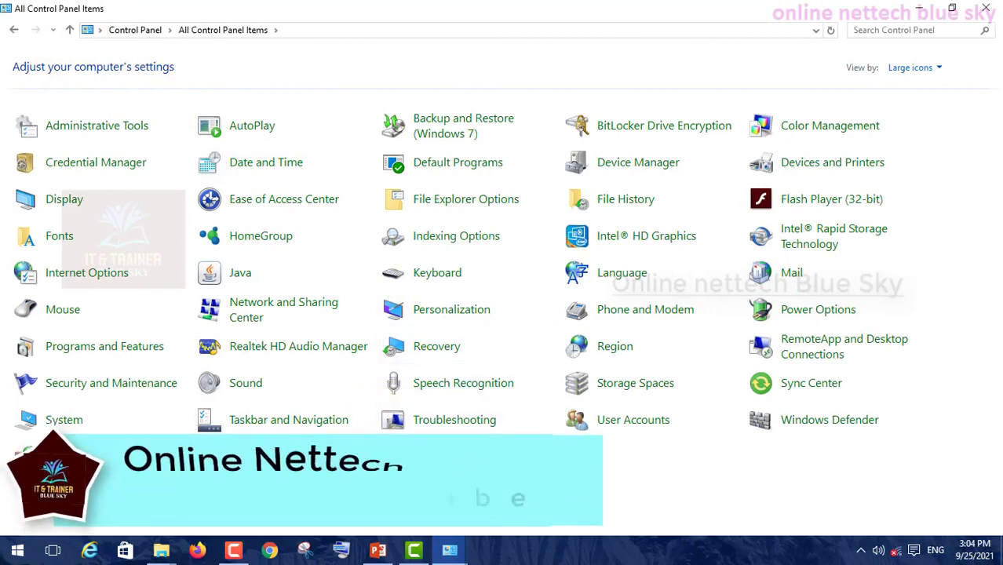
{"action": "left_click", "coordinate": [92, 426]}
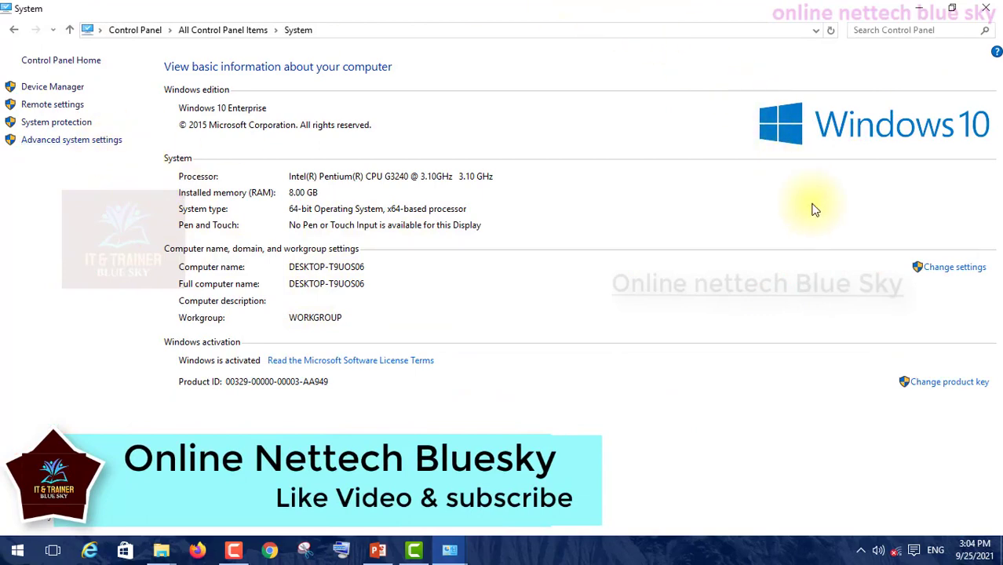
- Examine the Domain membership option in the computer name and domain change settings of System Properties, and cancel without applying
{"action": "left_click", "coordinate": [72, 140]}
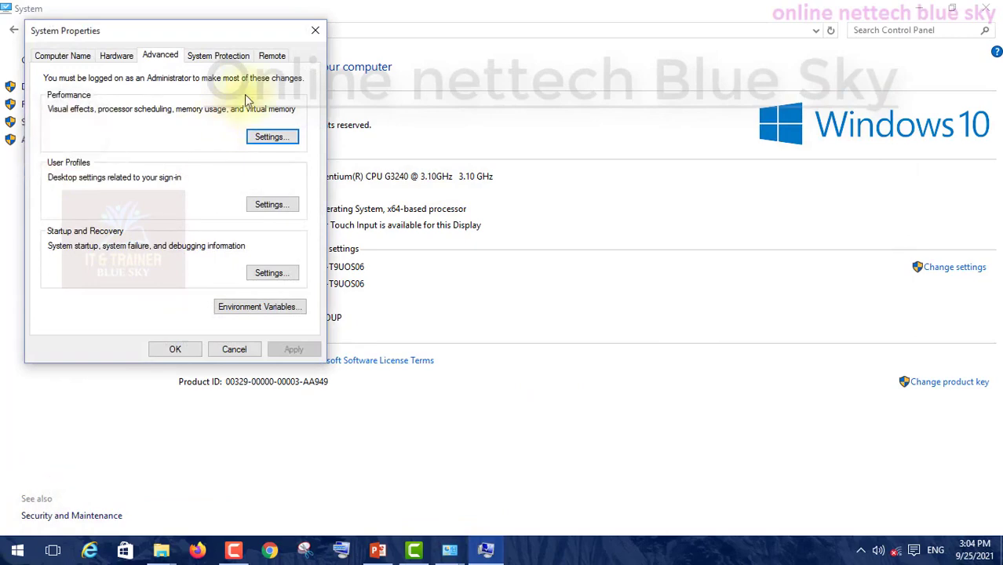
{"action": "left_click", "coordinate": [55, 61]}
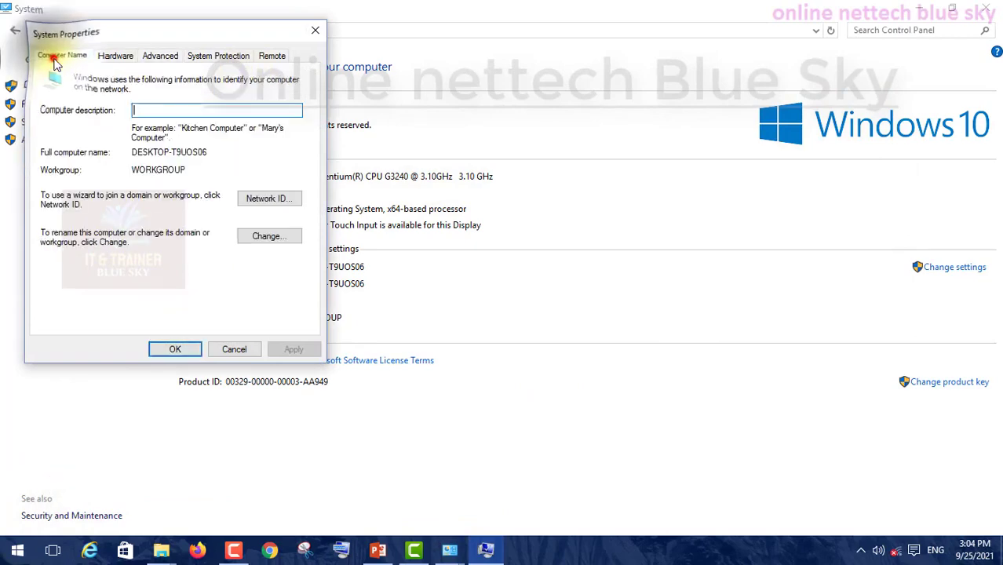
{"action": "left_click", "coordinate": [263, 237]}
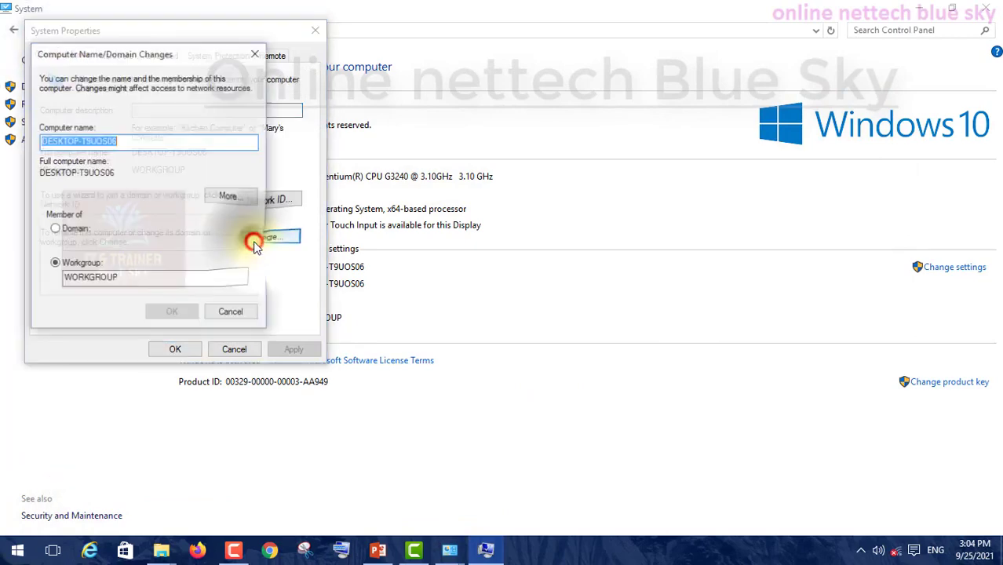
{"action": "left_click", "coordinate": [63, 229]}
{"action": "left_click", "coordinate": [94, 244]}
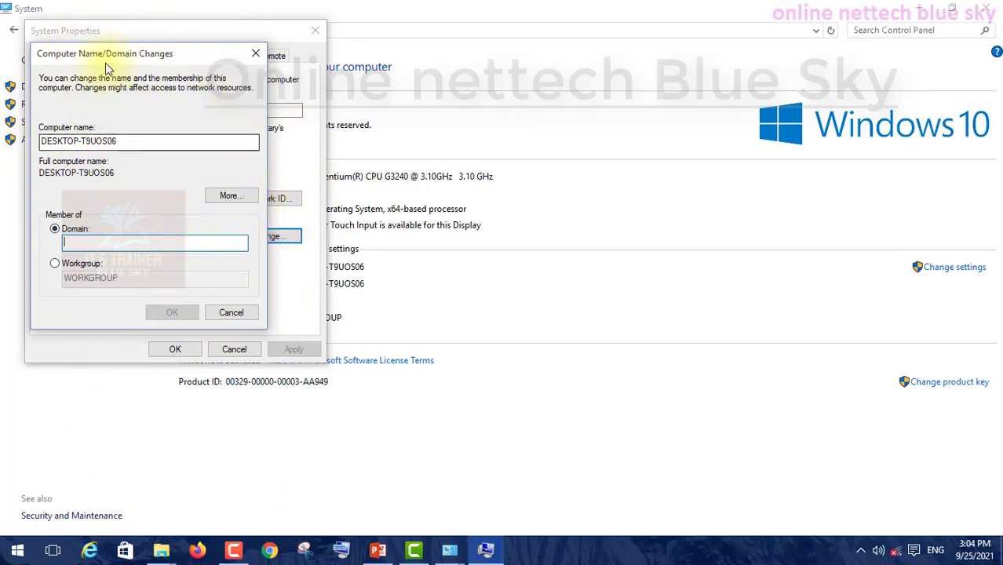
{"action": "left_click", "coordinate": [230, 313]}
{"action": "left_click", "coordinate": [234, 349]}
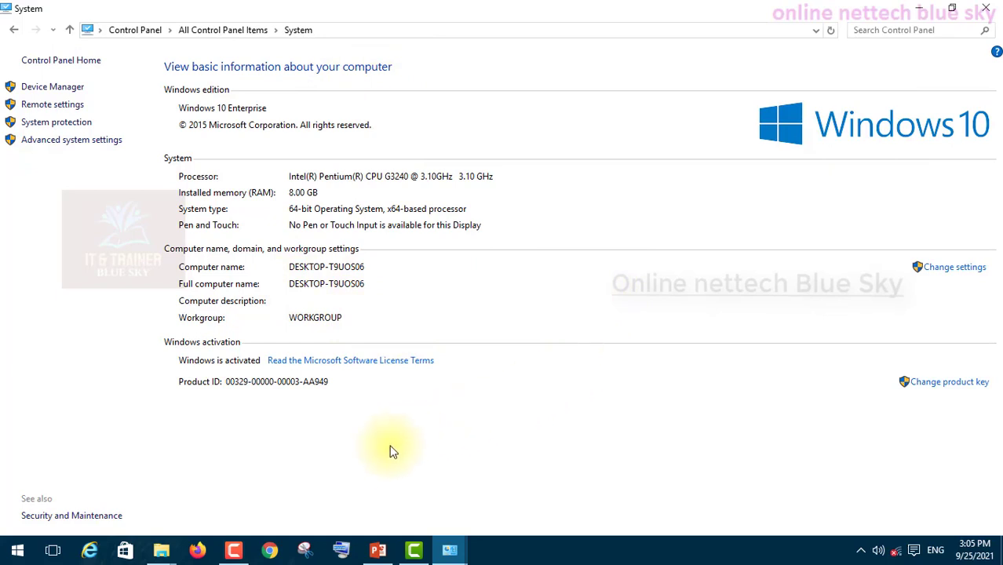
- Switch to the other open System window and return to All Control Panel Items
{"action": "left_click", "coordinate": [444, 550]}
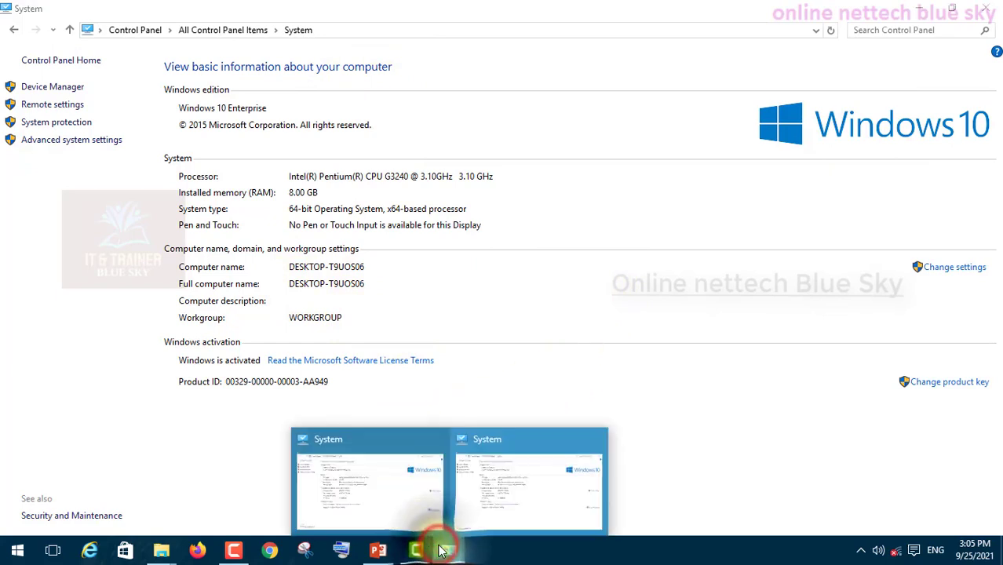
{"action": "left_click", "coordinate": [394, 503]}
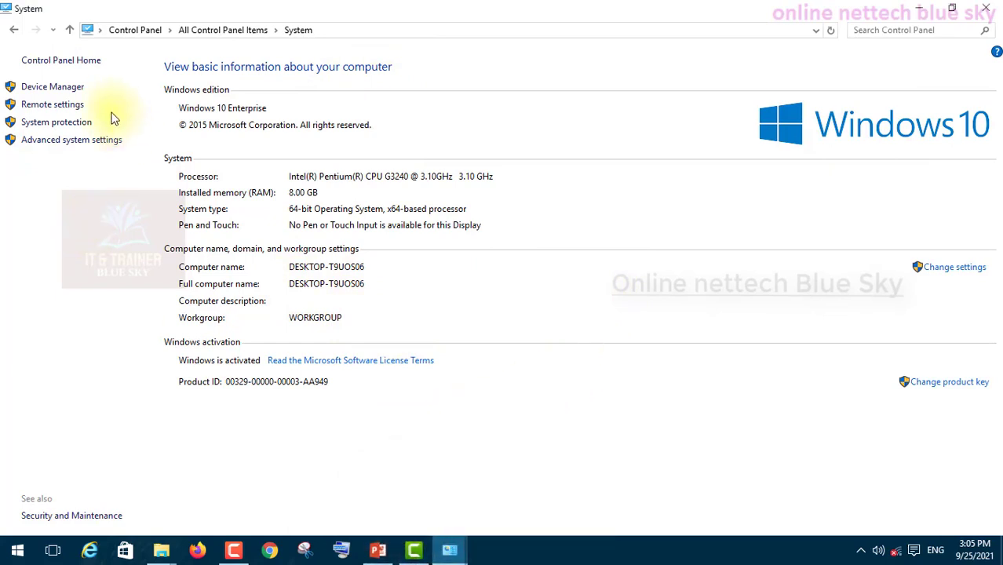
{"action": "left_click", "coordinate": [62, 61]}
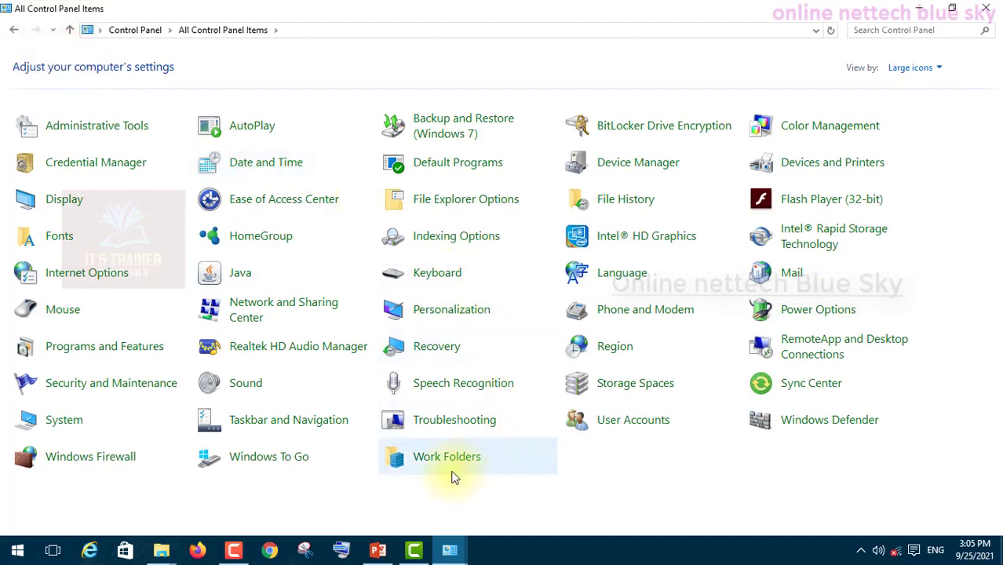